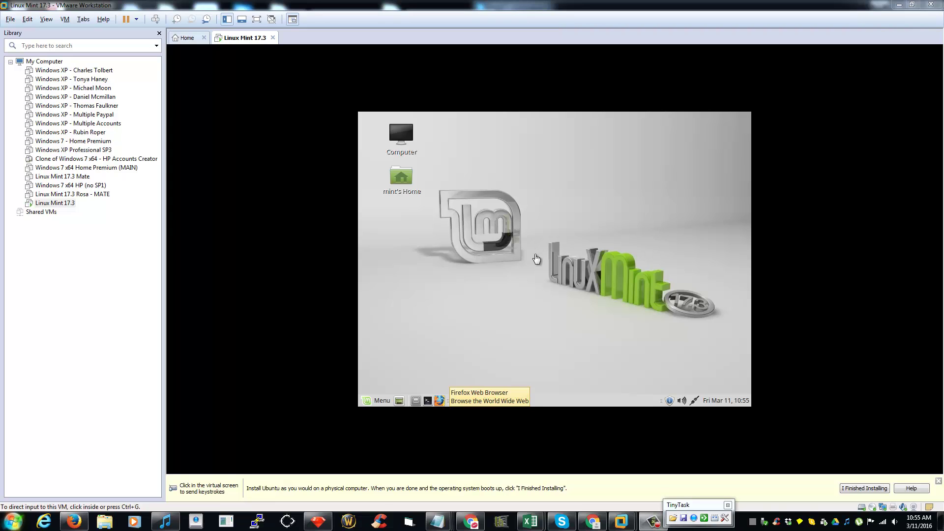
Start Install VMware Tools from the VM menu and select the tar.gz archive on the disc
click(525, 250)
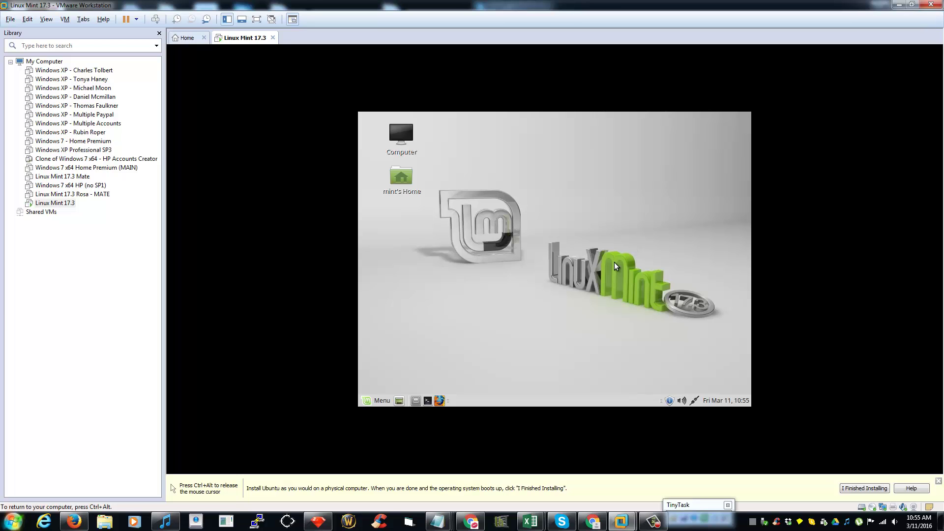
key(ctrl+alt)
click(62, 20)
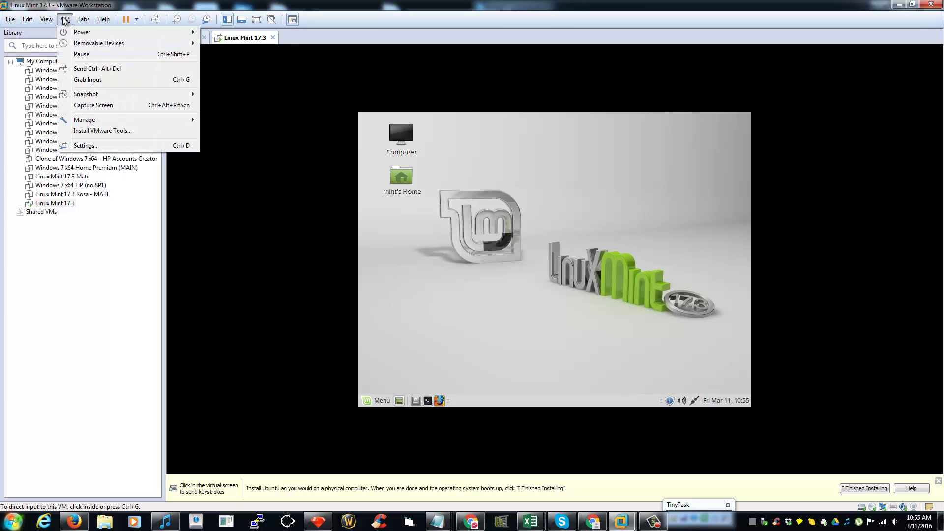
click(110, 132)
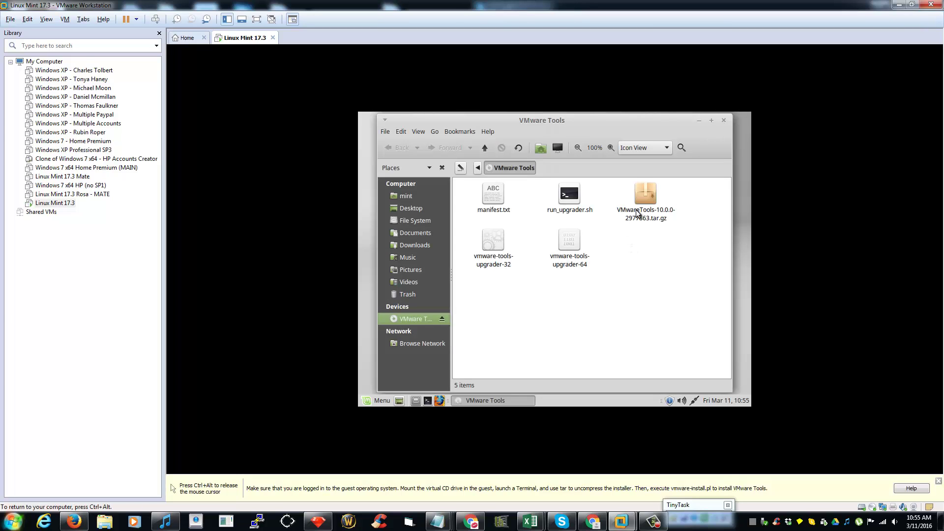
click(637, 183)
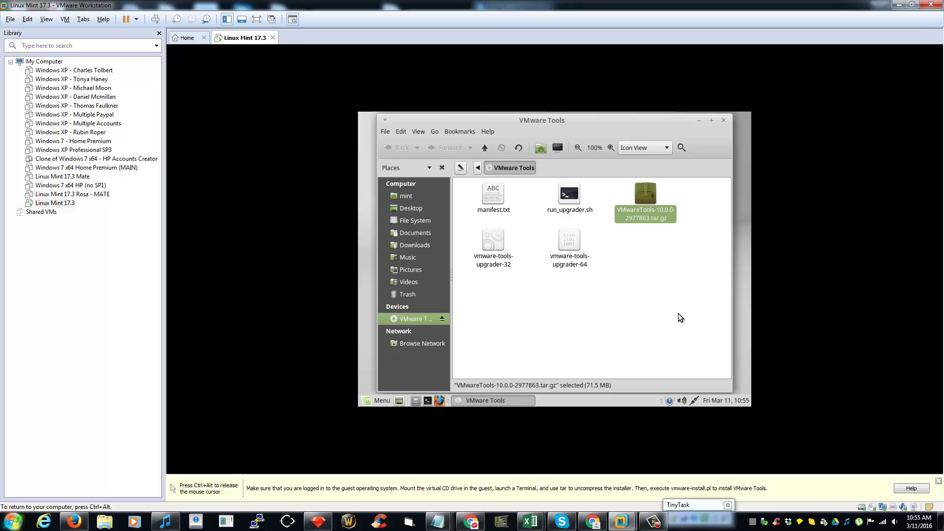
Extract the VMware Tools tar.gz with Extract To, choosing Downloads as destination
right_click(642, 198)
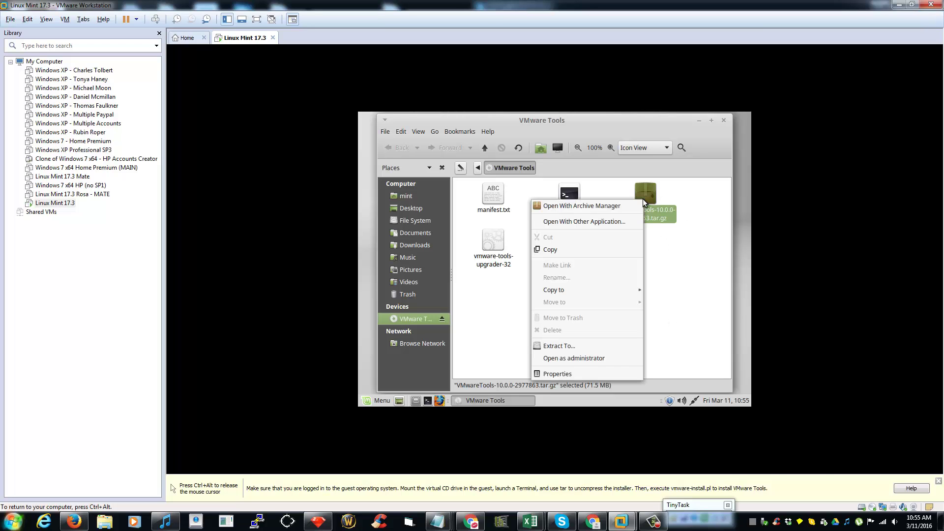
click(593, 345)
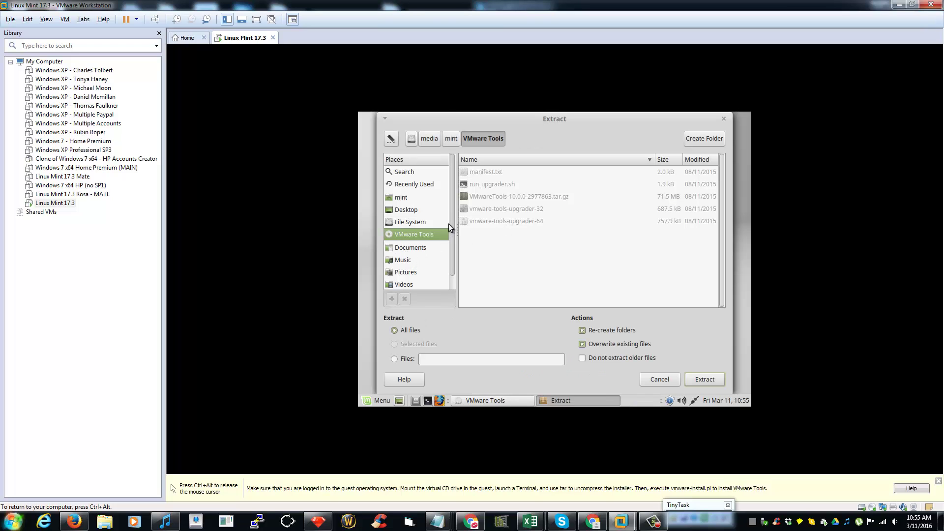
drag(453, 238, 453, 260)
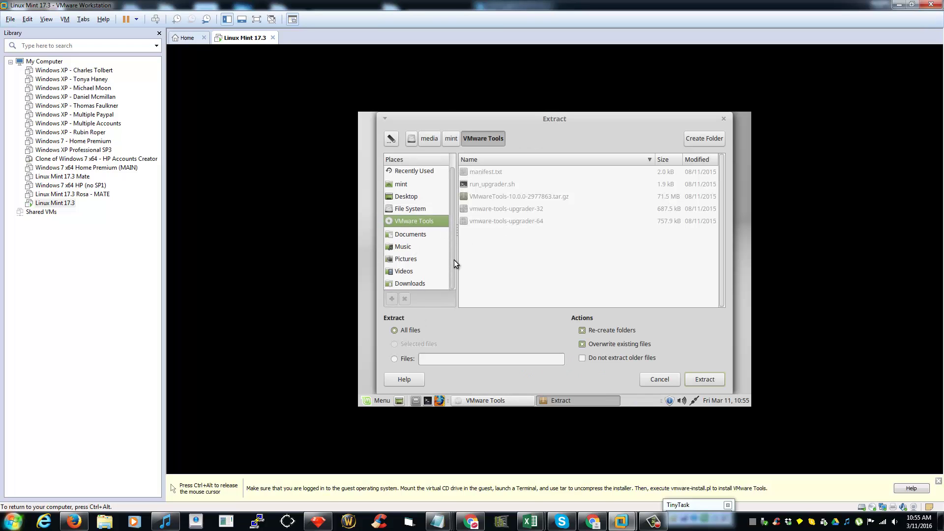
click(405, 282)
click(714, 413)
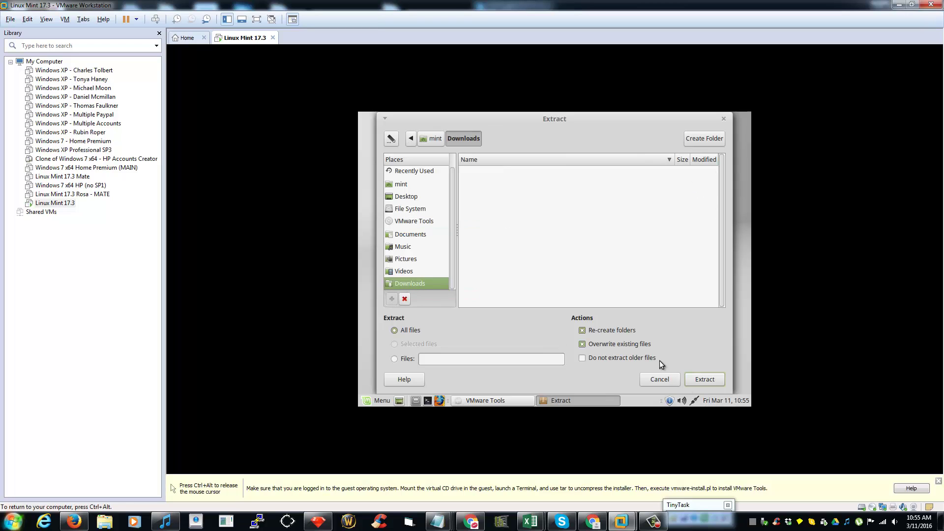
click(701, 380)
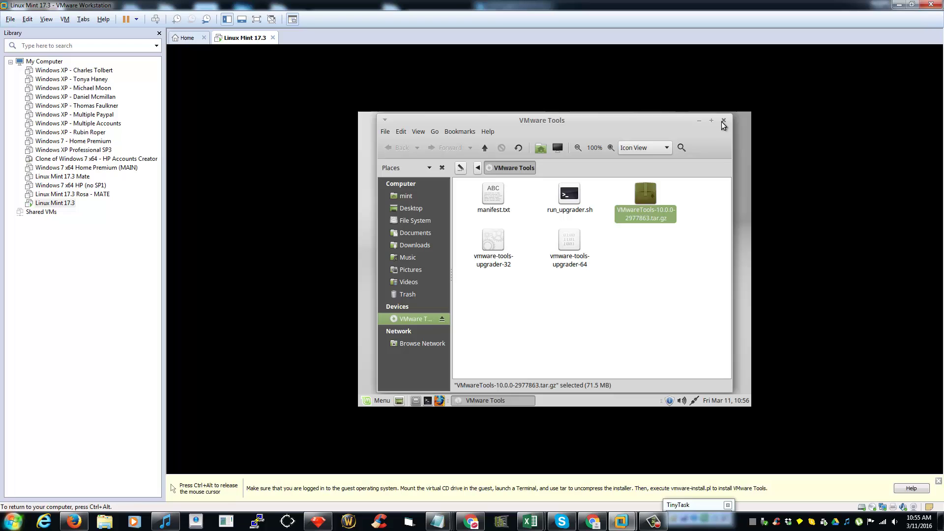
In a new Terminal, list the home folder, then cd into Downloads and list it
click(429, 401)
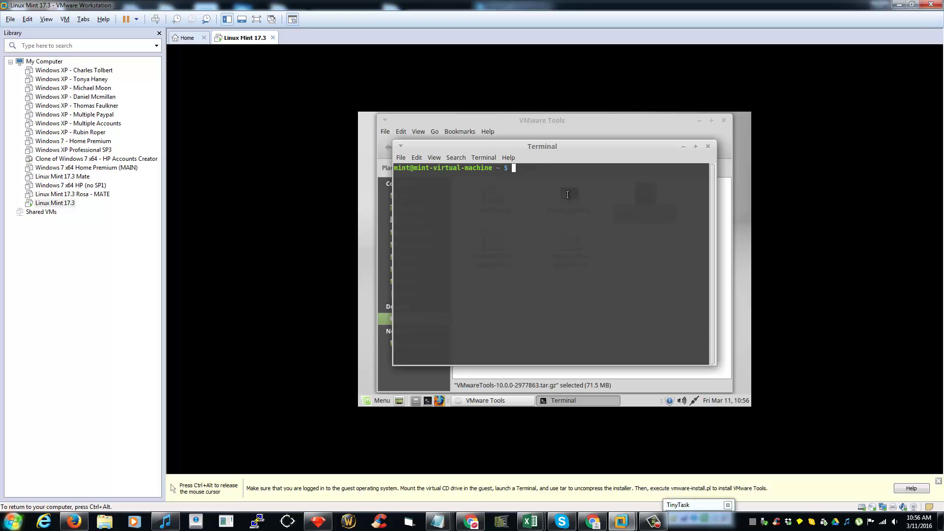
text(ls)
key(Return)
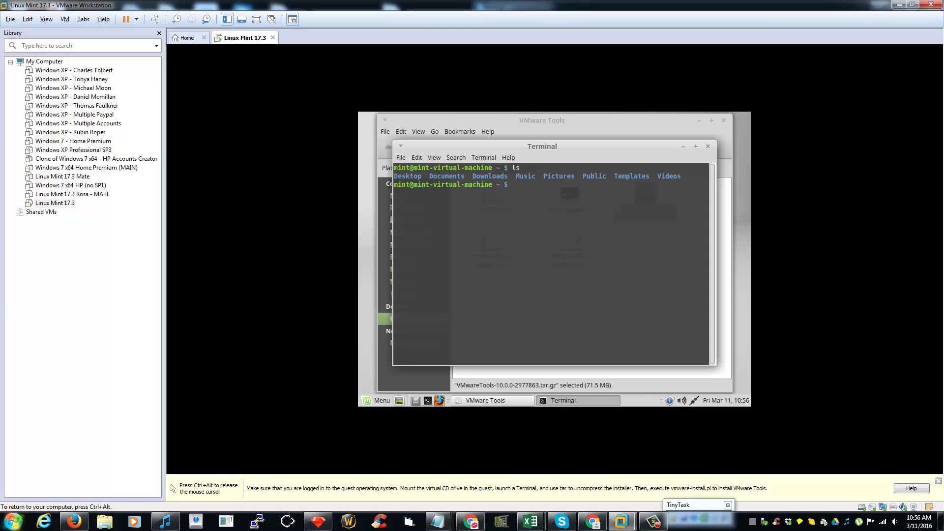
text(cd)
text( Downloadd)
key(BackSpace)
text(s)
key(Return)
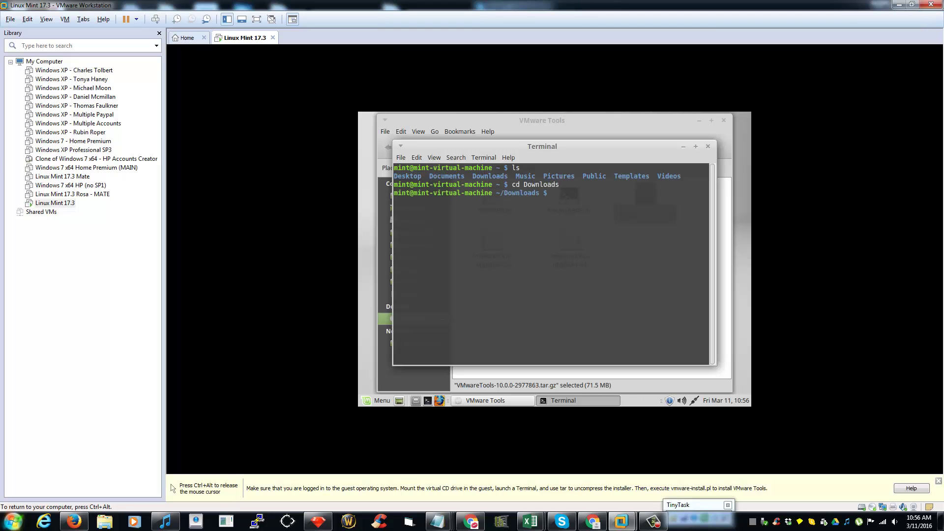
text(ls)
key(Return)
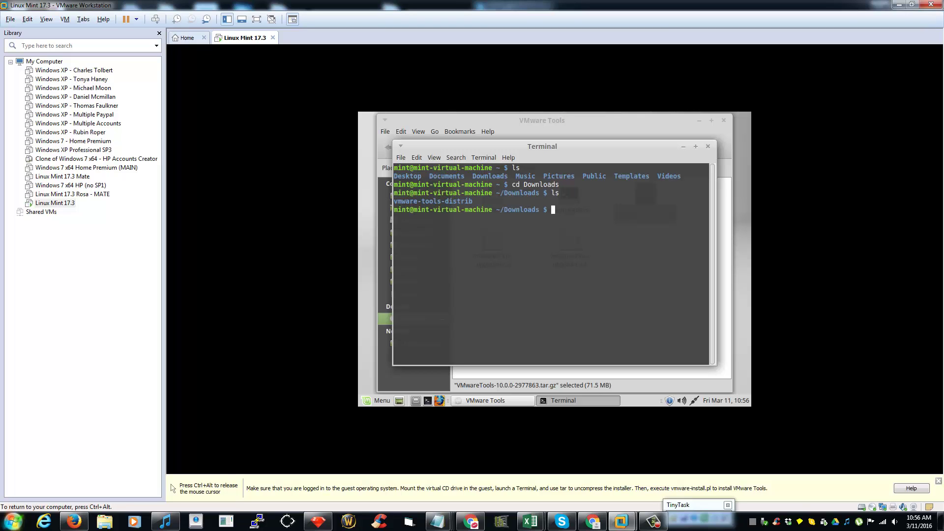
text(cd vm)
Change into vmware-tools-distrib and list its files, including vmware-install.pl
key(Tab)
key(Return)
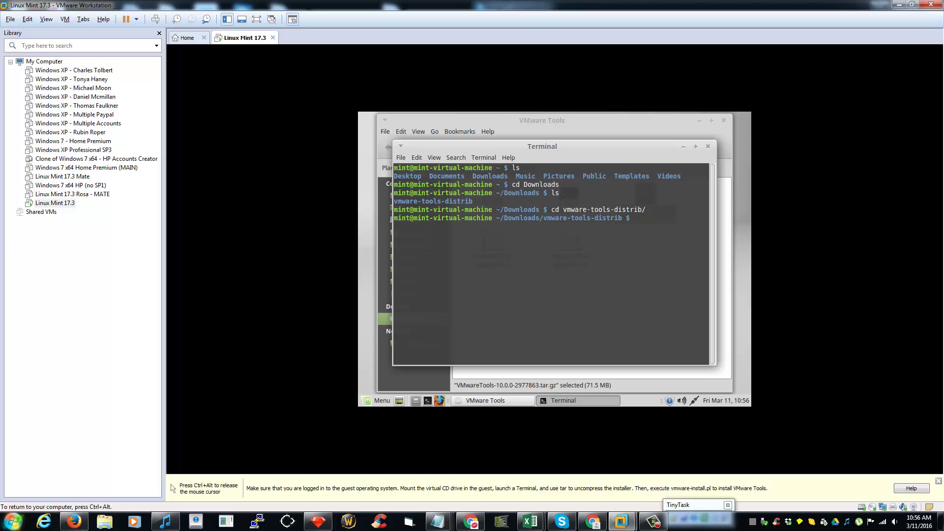
text(ls)
key(Return)
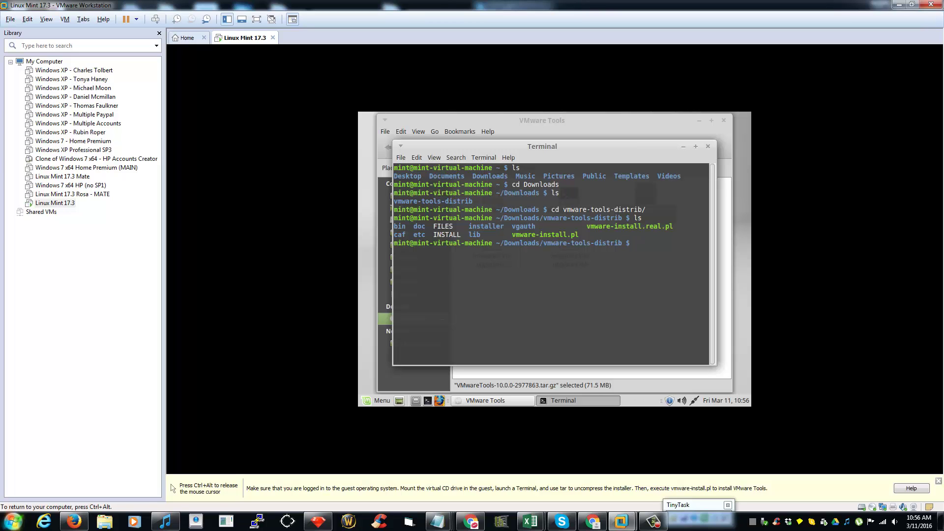
text(sudo )
text(.)
text(/)
text(vmware)
text(-install)
text(.pl)
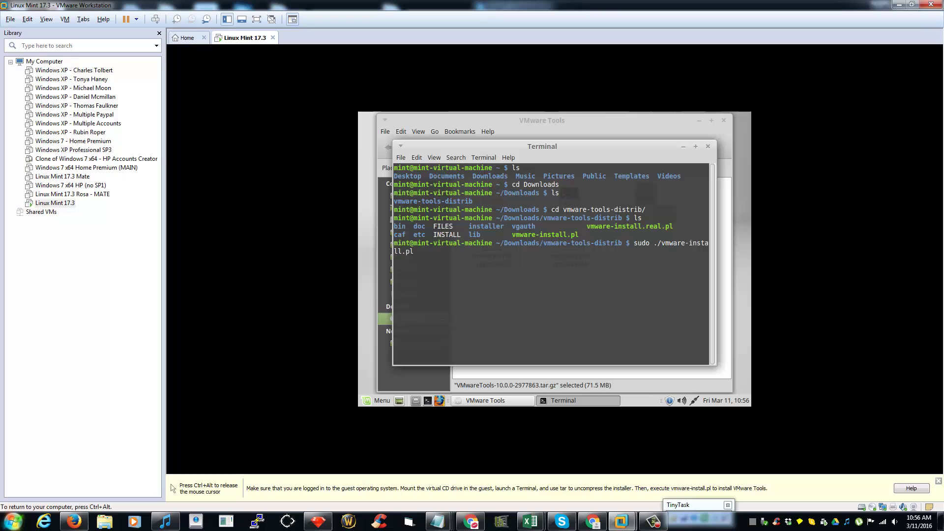
Run sudo ./vmware-install.pl and enter the account password
key(Return)
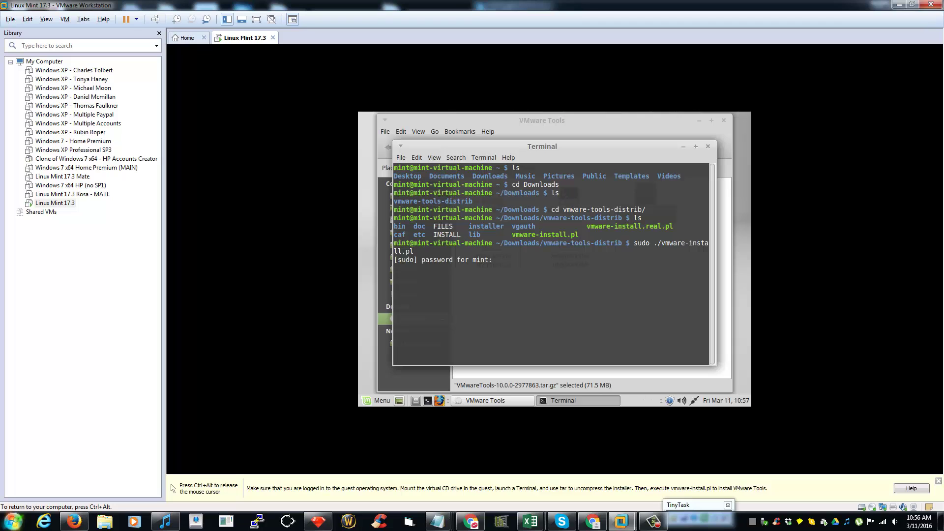
key(Return)
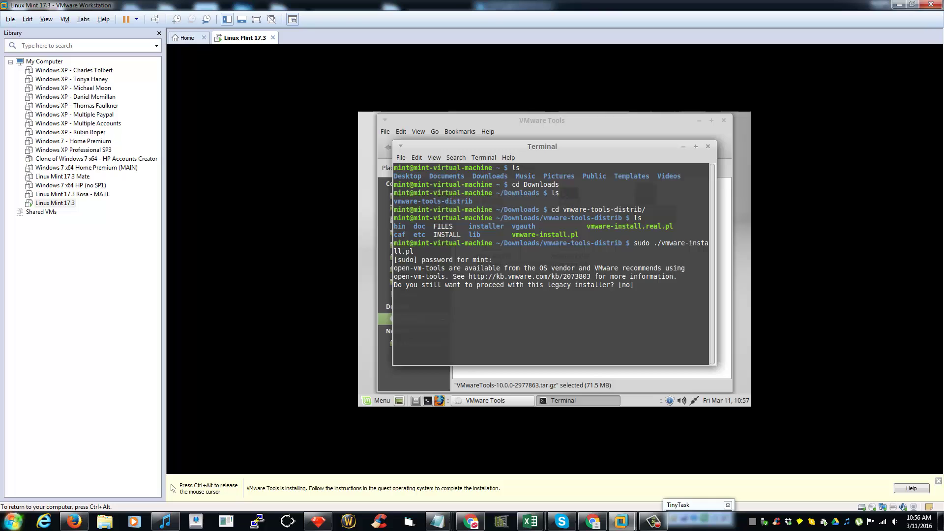
text(y)
Confirm the legacy installer and accept all default install, agent and documentation directories
key(Return)
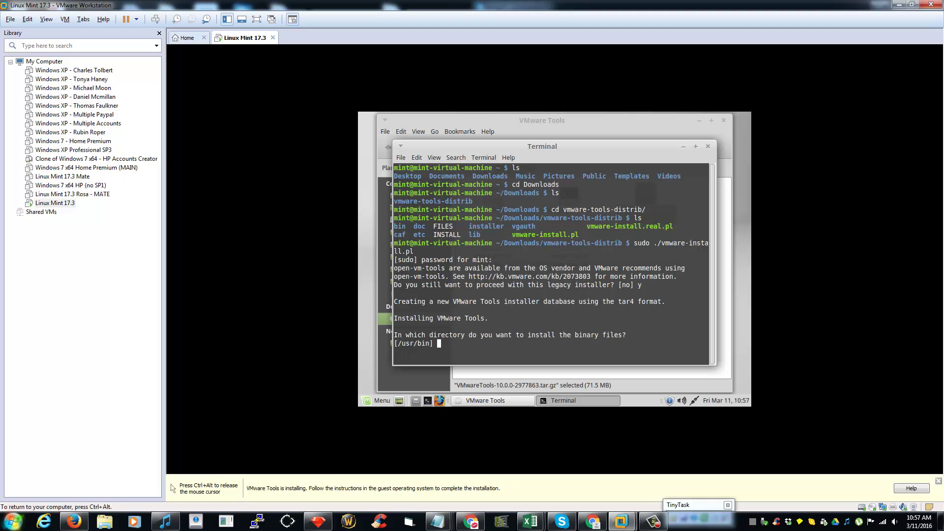
key(Return)
key(Return)
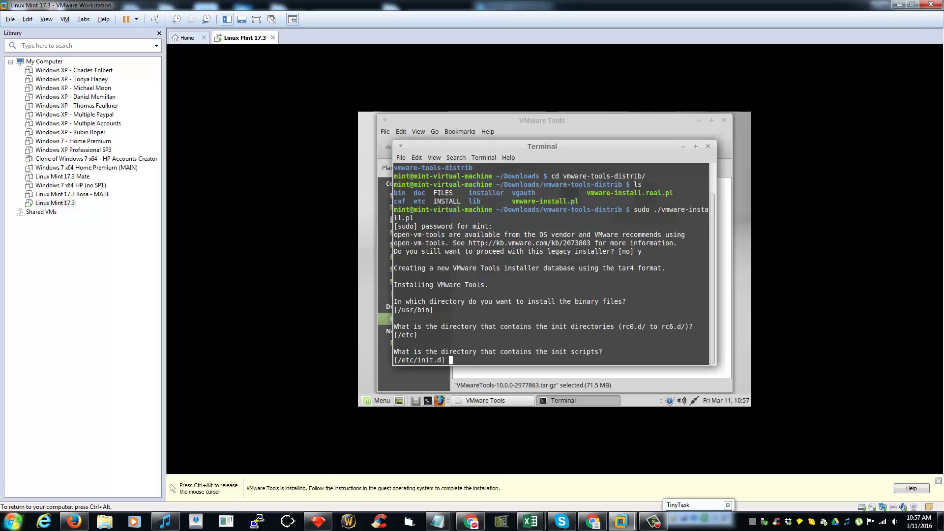
key(Return)
key(Return)
key(Return)
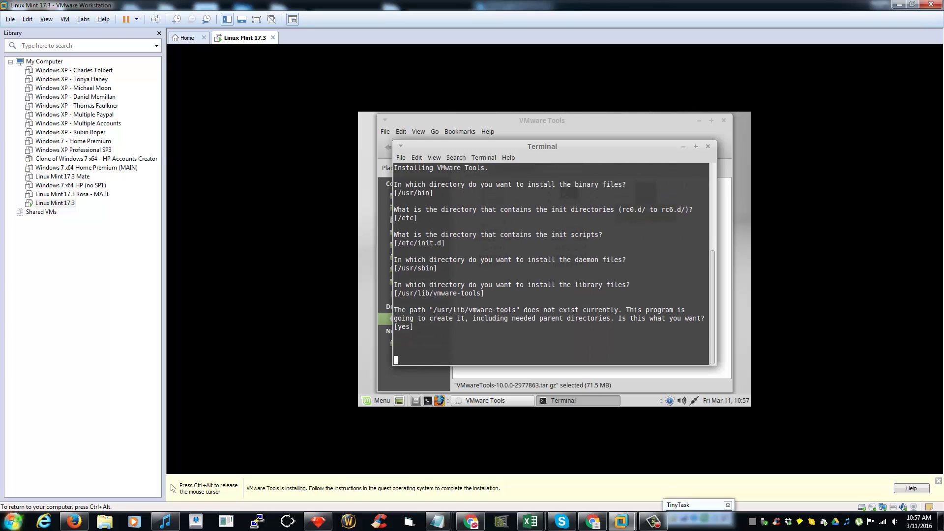
key(Return)
key(Return)
key(Return)
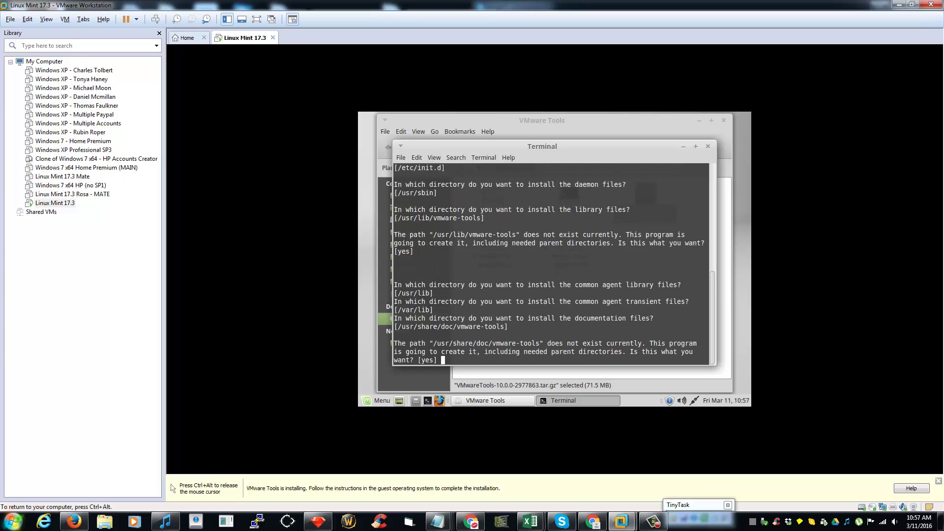
key(Return)
key(Return)
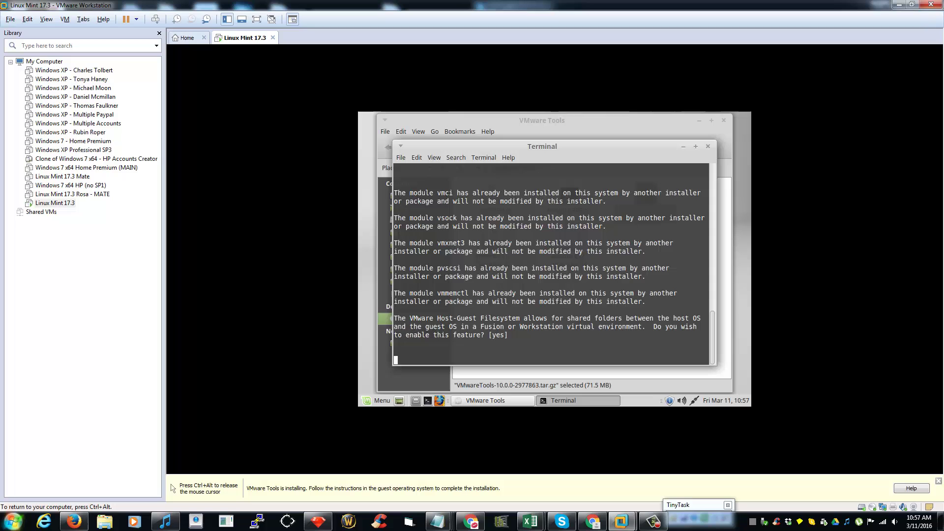
Accept defaults for shared folders, gcc, kernel headers, drag-and-drop and remaining prompts
key(Return)
key(Return)
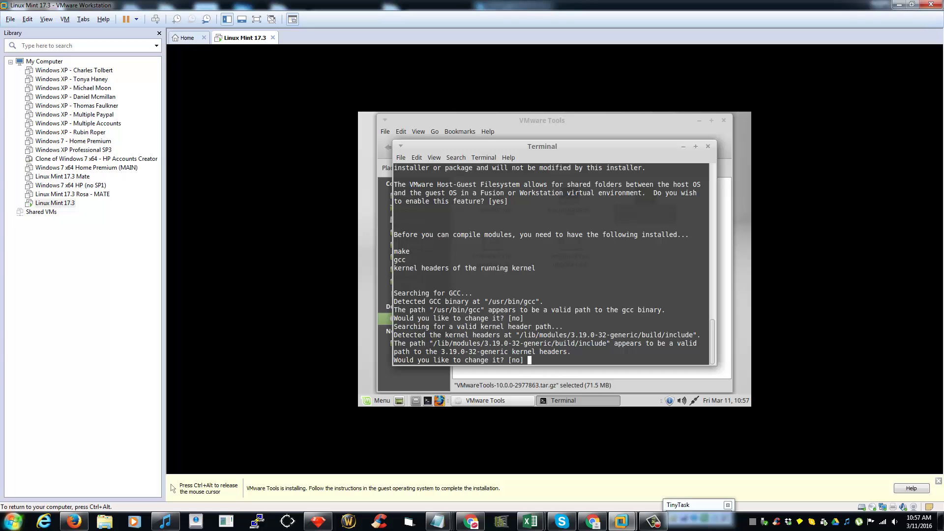
key(Return)
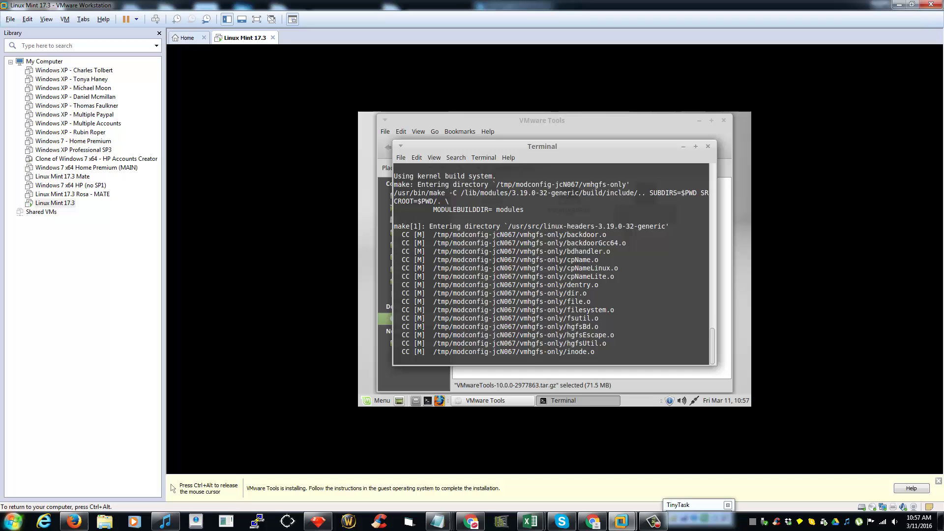
key(Return)
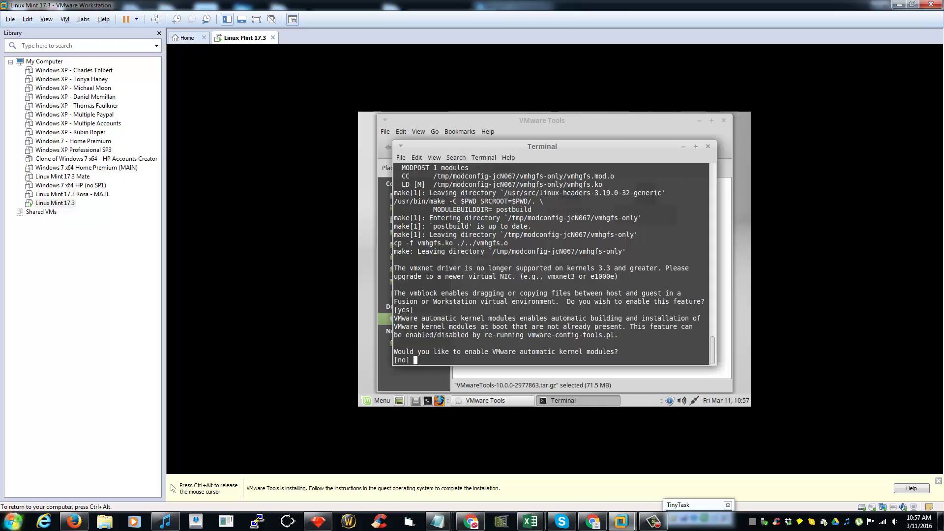
key(Return)
key(Return)
key(Return)
key(Return)
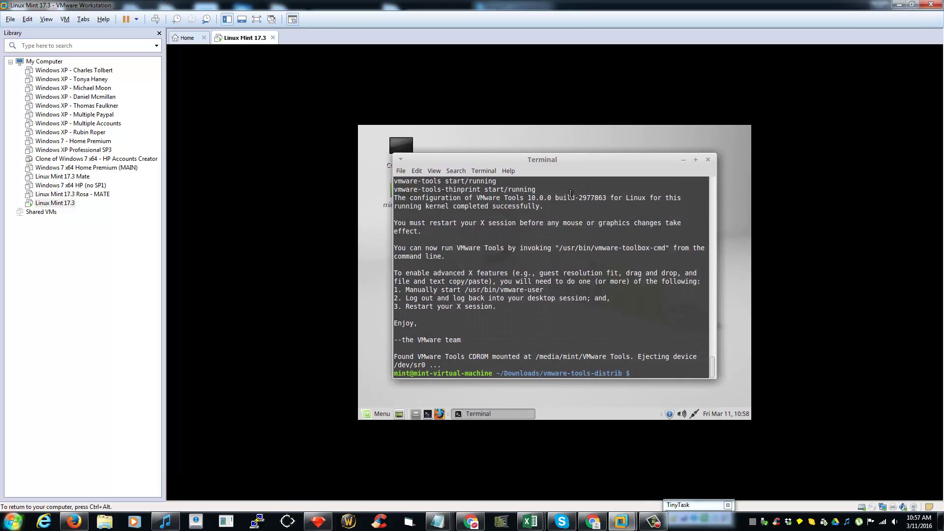
Close the Terminal and choose Restart from the Mint menu's Quit options
key(ctrl+alt)
click(707, 159)
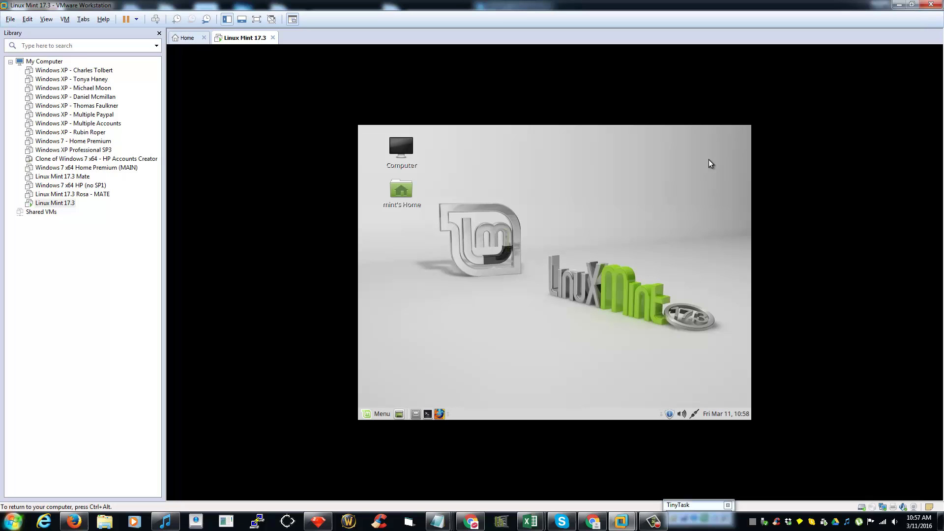
click(377, 414)
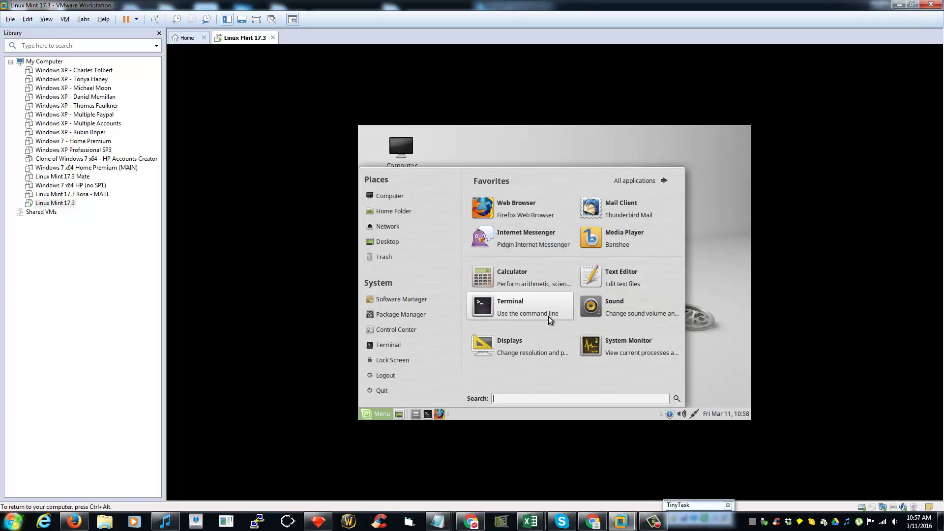
click(399, 391)
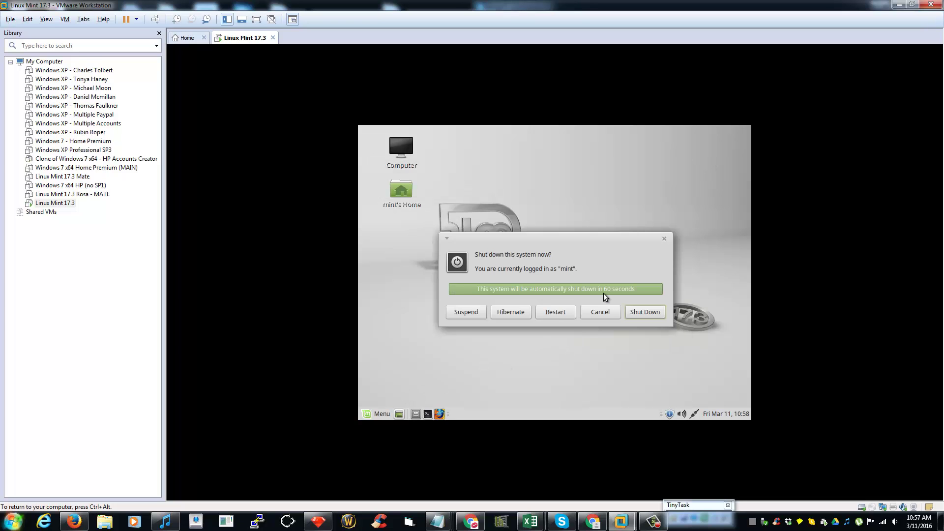
click(556, 314)
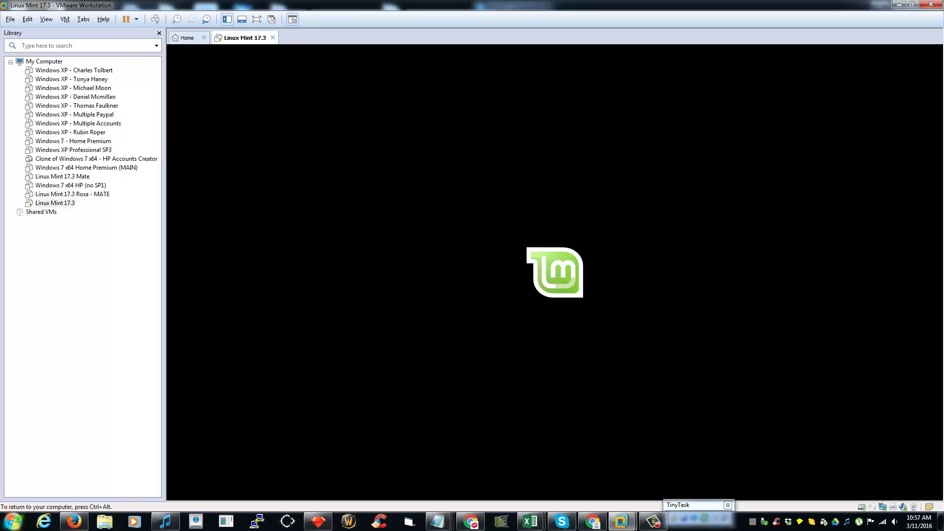